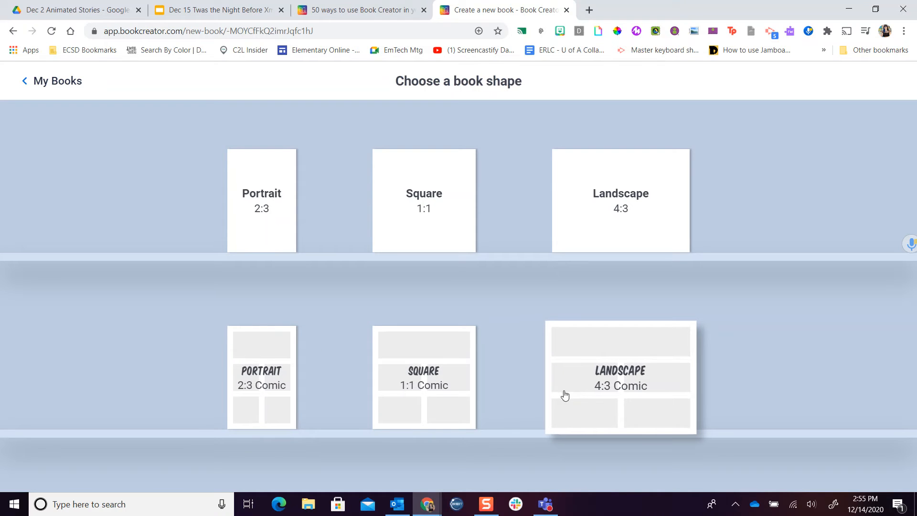
# Create a new book in the landscape 4:3 comic shape and page through its blank pages, returning to the cover
pyautogui.click(650, 345)
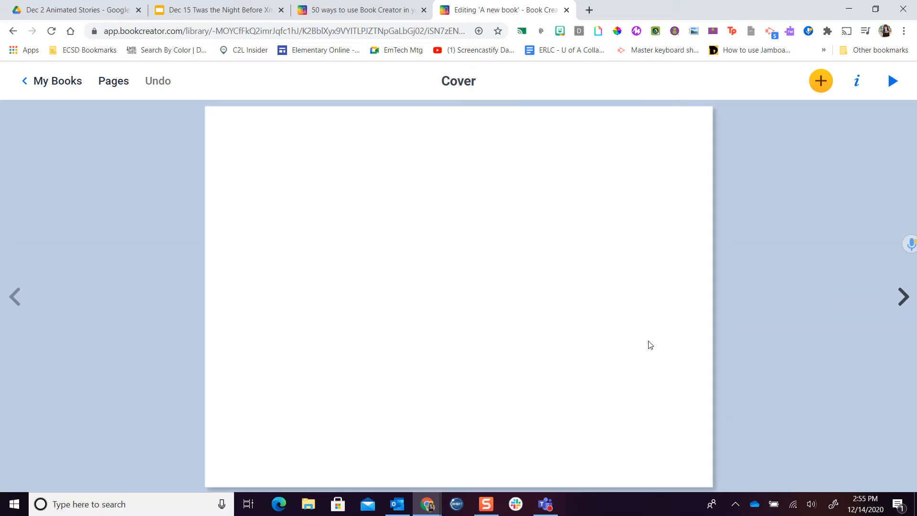
pyautogui.click(901, 297)
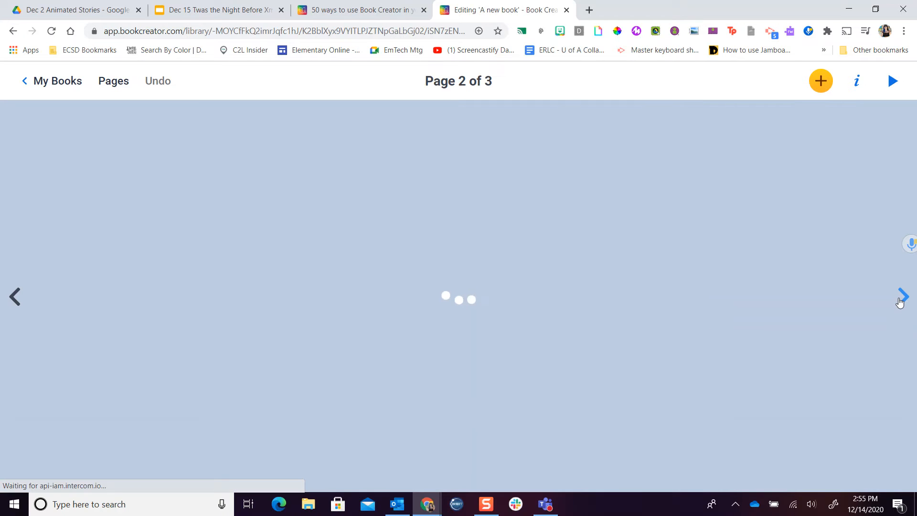
pyautogui.click(901, 298)
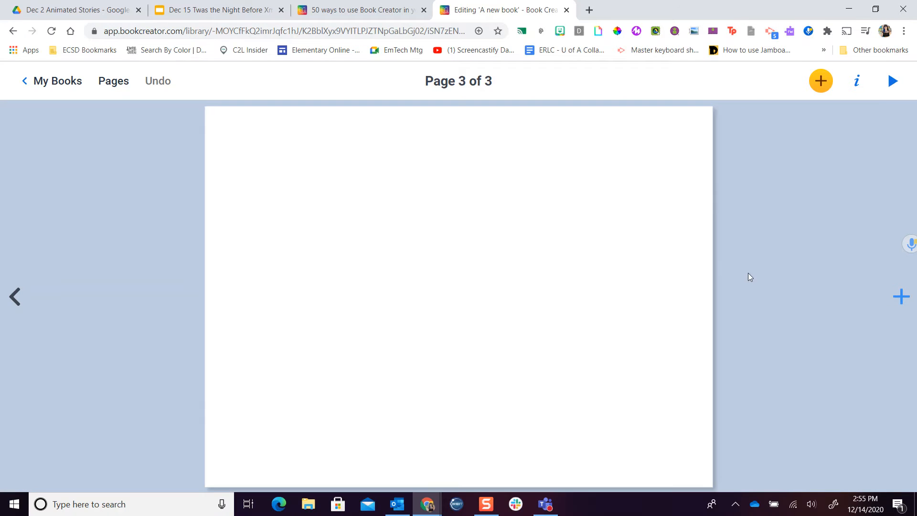
pyautogui.click(12, 304)
pyautogui.click(13, 304)
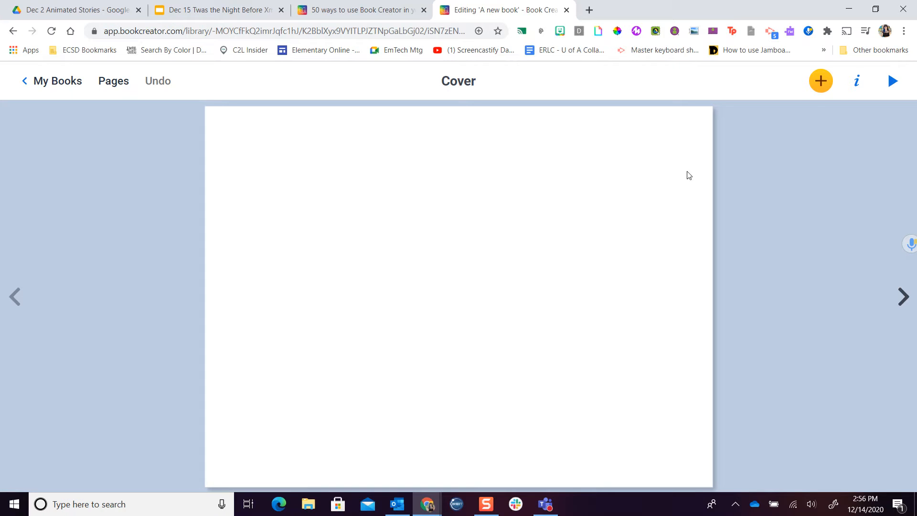
# Connect Google Drive as an import source for the cover, choosing the school account and allowing Book Creator access
pyautogui.click(820, 82)
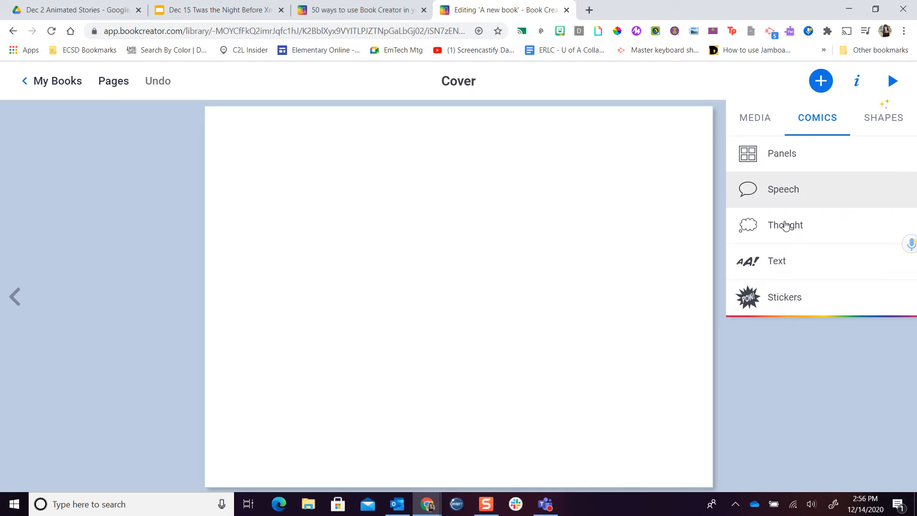
pyautogui.click(758, 118)
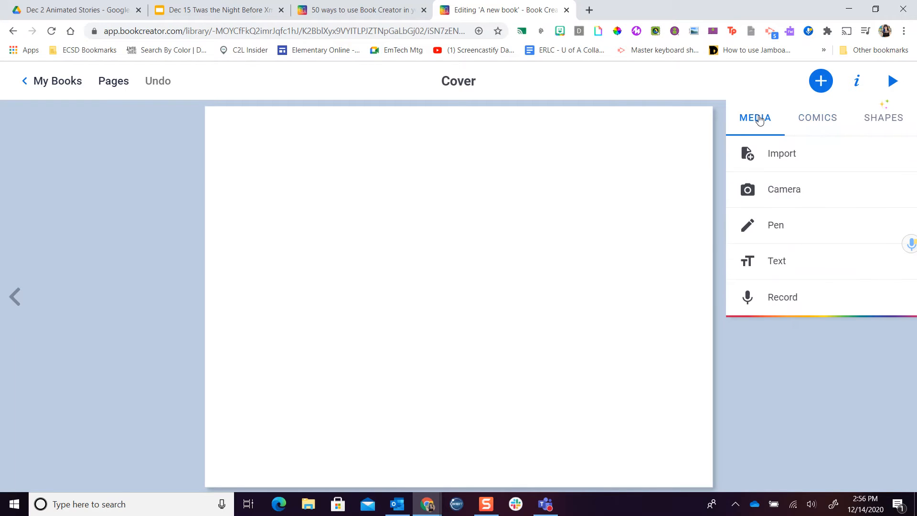
pyautogui.click(784, 154)
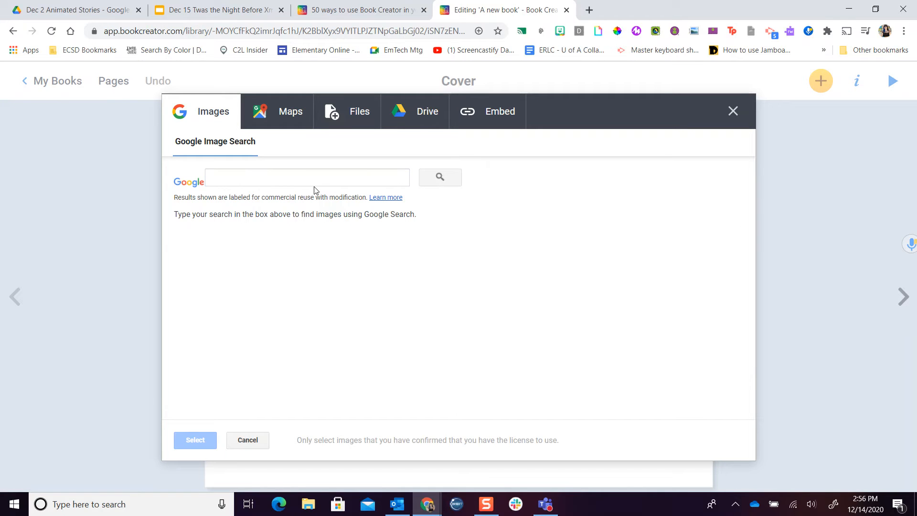
pyautogui.click(419, 116)
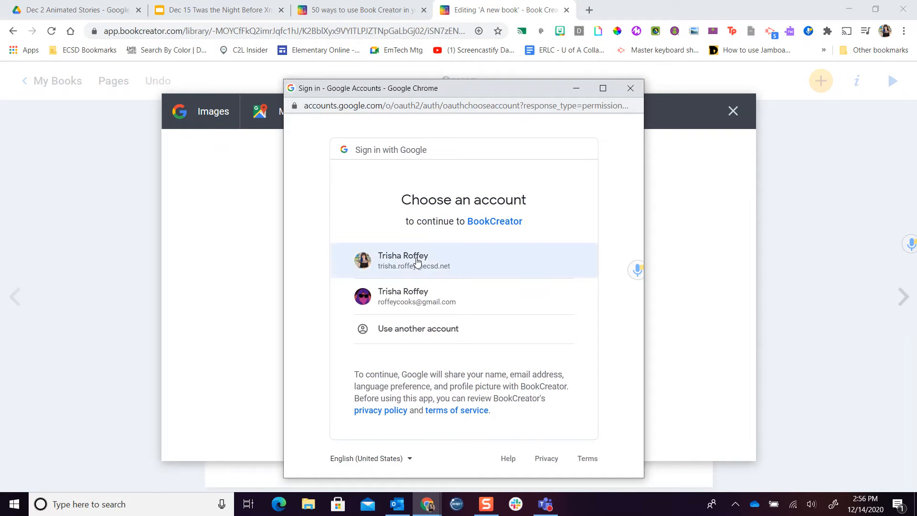
pyautogui.click(417, 261)
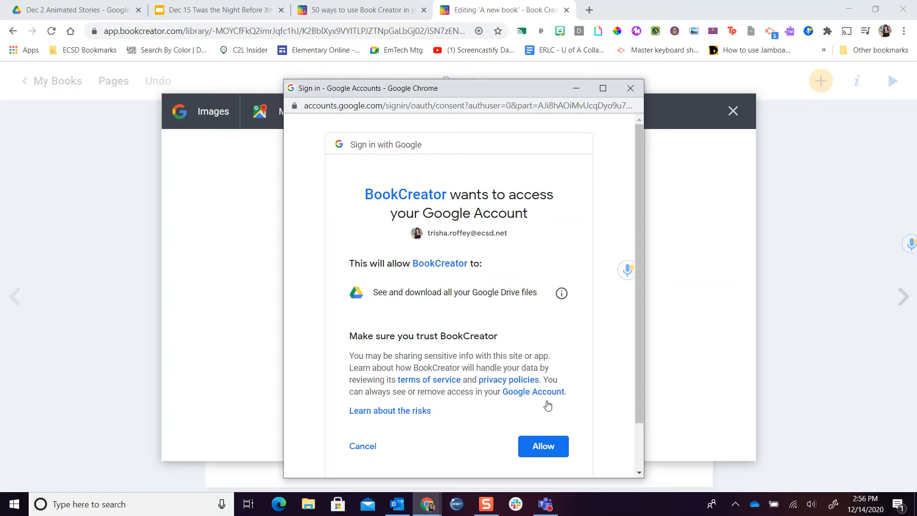
pyautogui.click(535, 437)
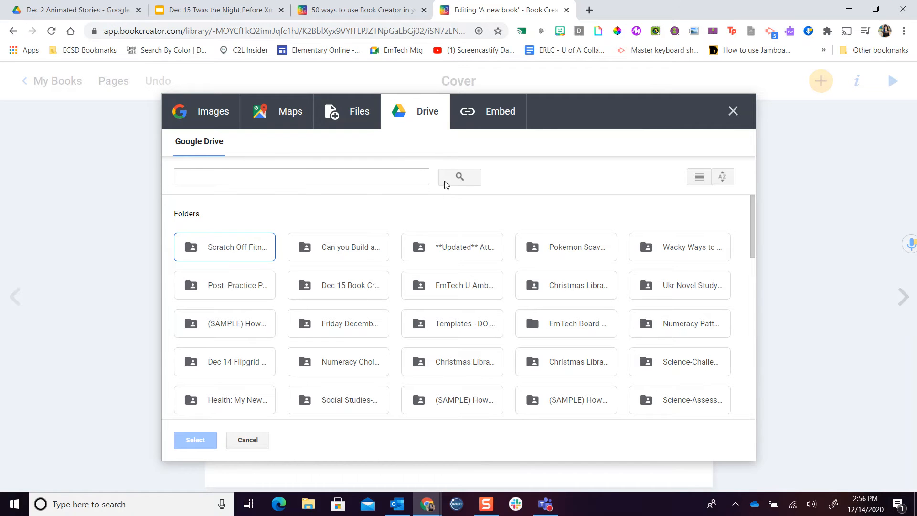
# Search Google Images for "Christmas" in the import window, then close it without choosing a picture
pyautogui.click(207, 109)
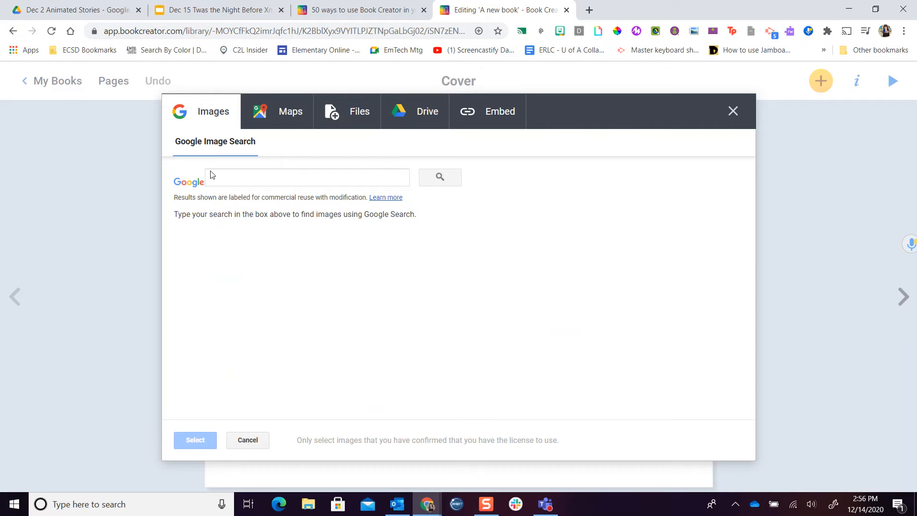
pyautogui.click(241, 177)
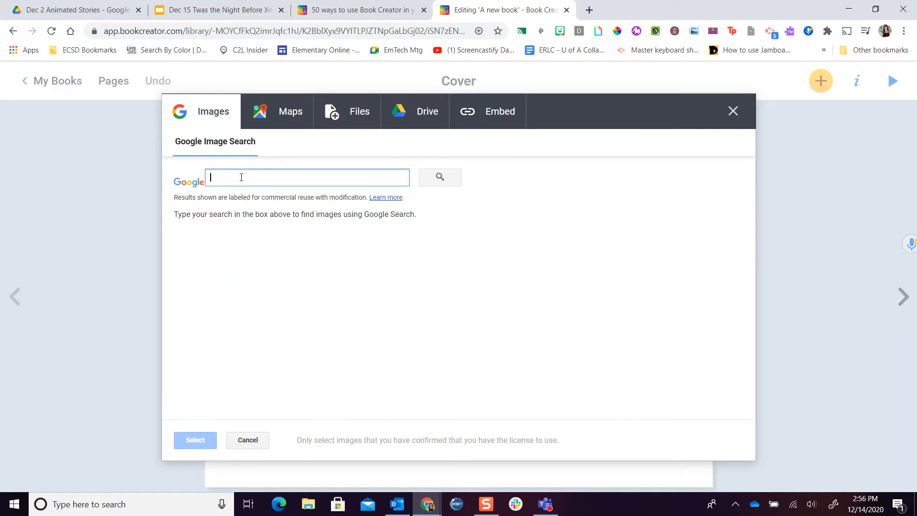
pyautogui.write('Christmas')
pyautogui.press('Return')
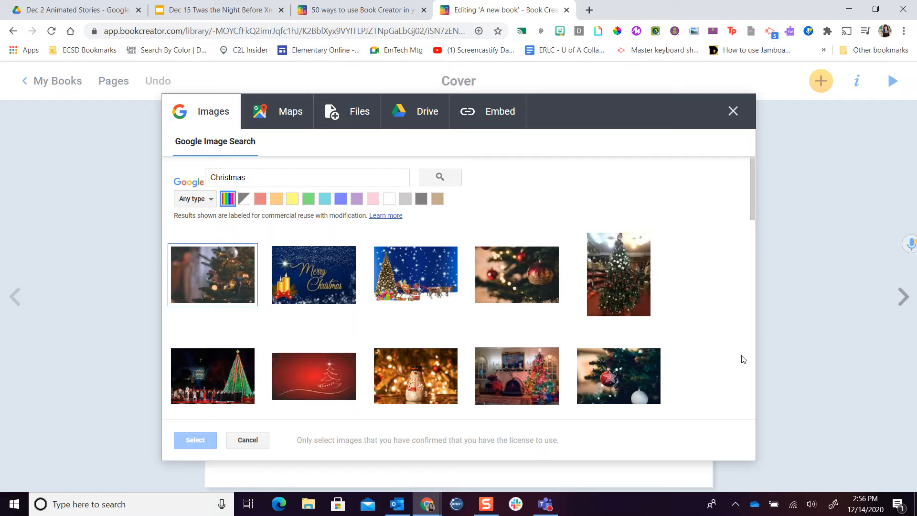
pyautogui.click(733, 112)
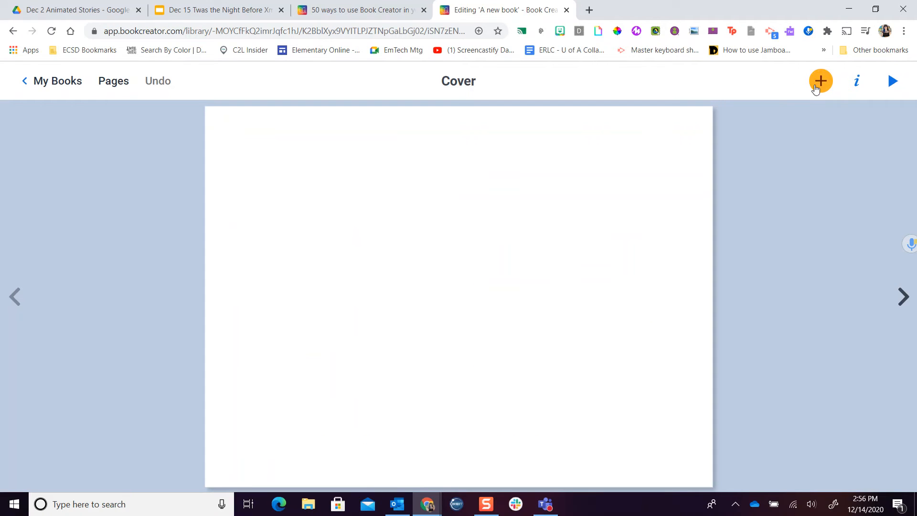
# Browse the types of items that can be added to the cover and search the shapes for "tree"
pyautogui.click(817, 86)
pyautogui.click(755, 119)
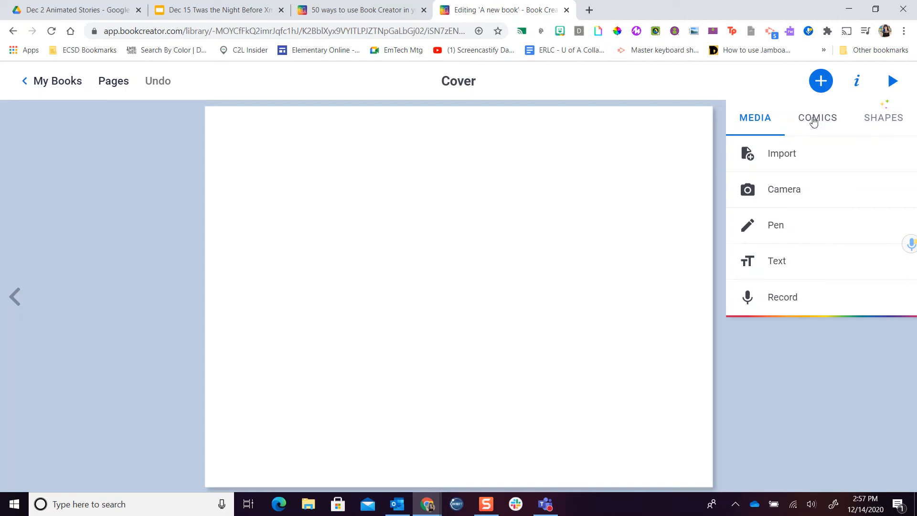
pyautogui.click(896, 121)
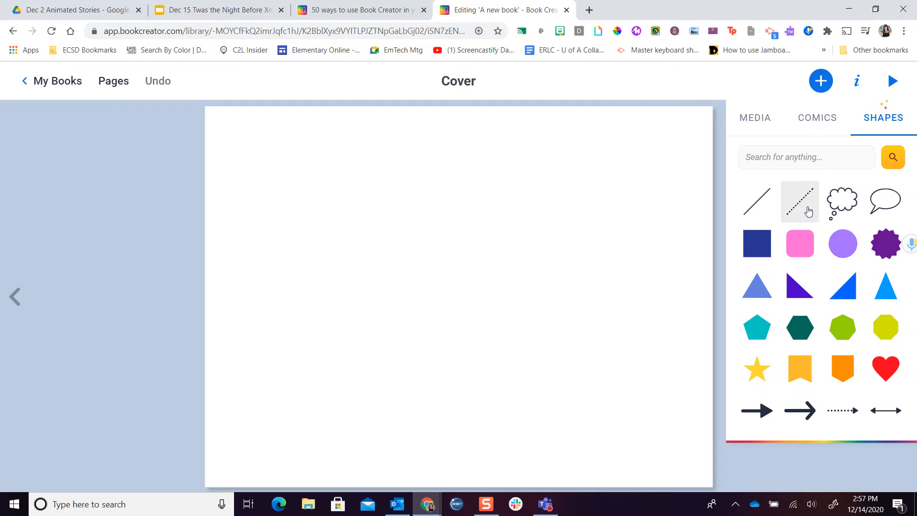
pyautogui.click(803, 158)
pyautogui.write('tree')
pyautogui.press('Return')
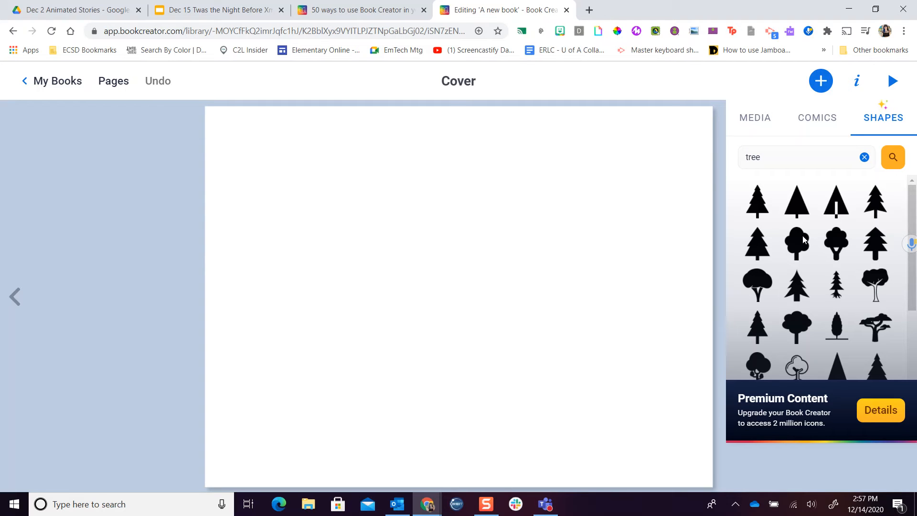
# Search the importable Google images for "twas the night before christmas" and look through the pictures offered
pyautogui.click(757, 120)
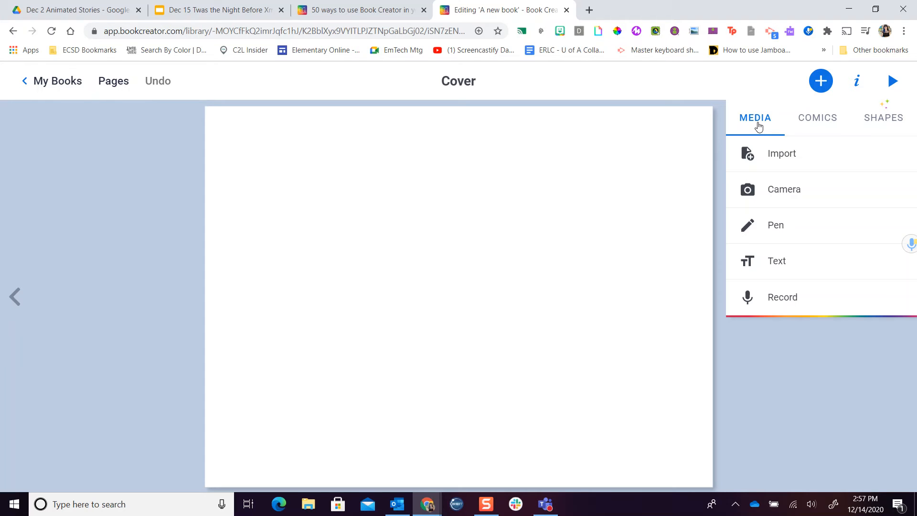
pyautogui.click(785, 158)
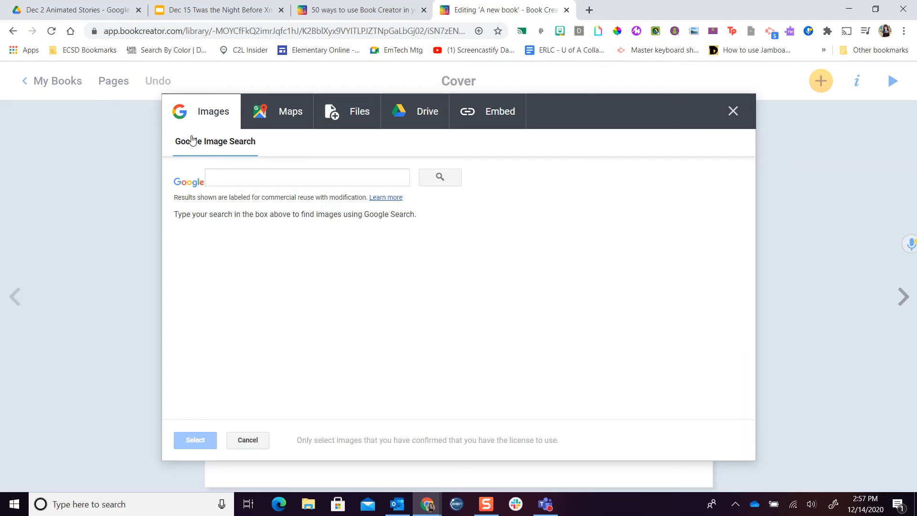
pyautogui.click(234, 177)
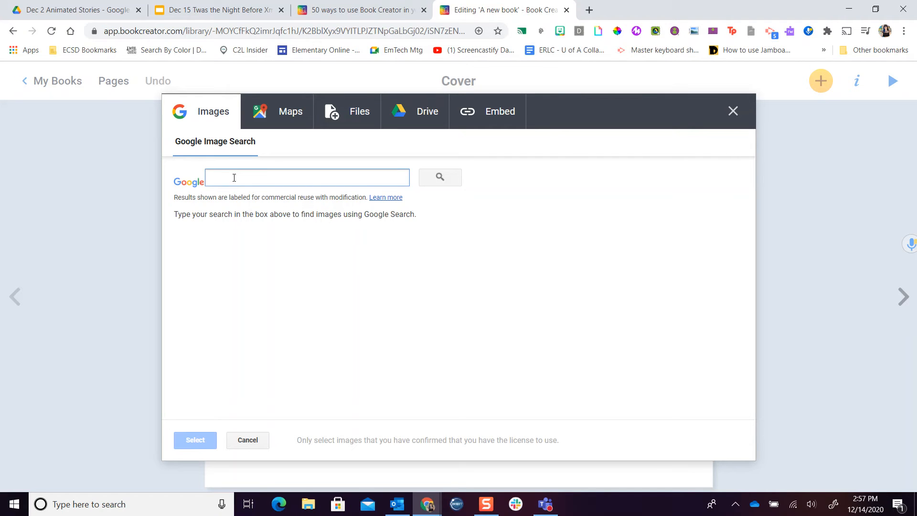
pyautogui.write('twas the night b')
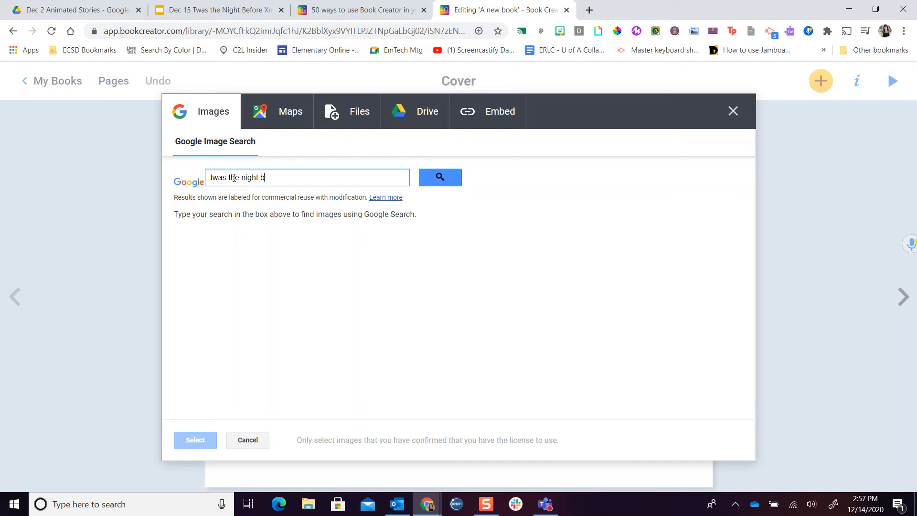
pyautogui.write('efore christmas')
pyautogui.press('Return')
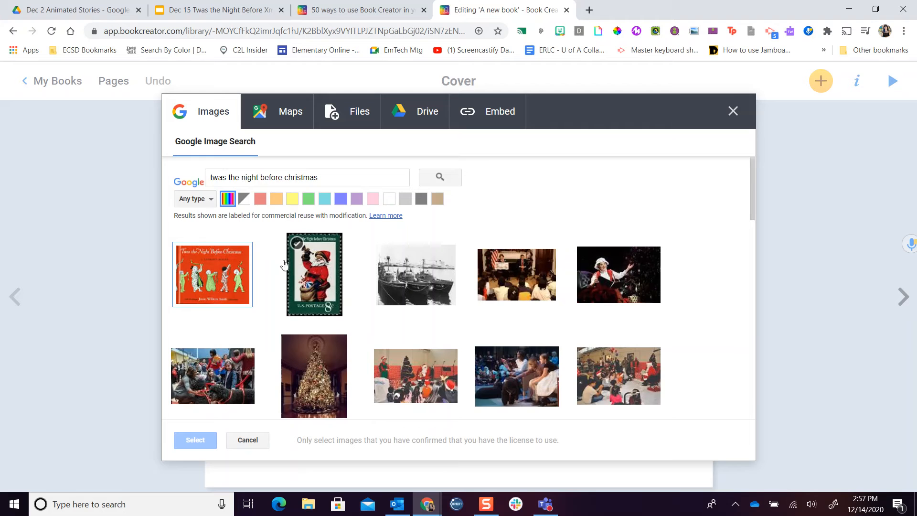
pyautogui.scroll(-5, 267, 265)
pyautogui.scroll(-10, 244, 271)
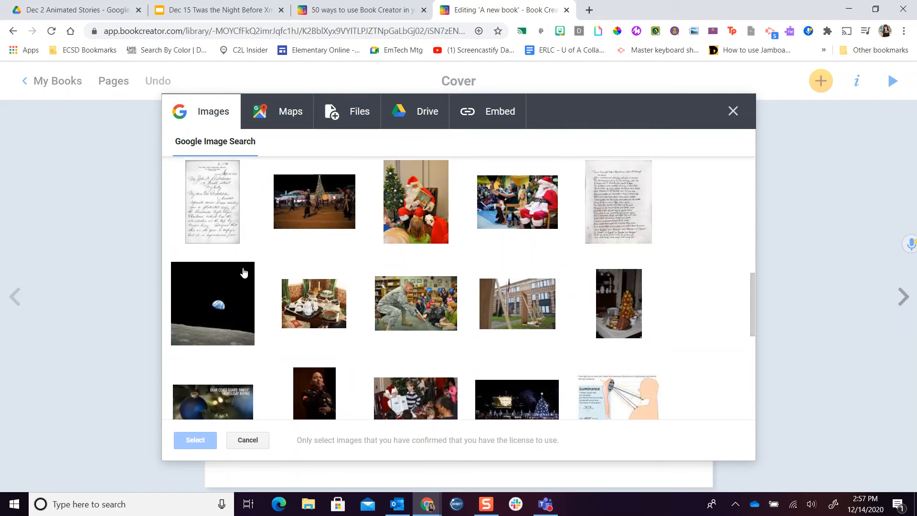
pyautogui.scroll(15, 249, 273)
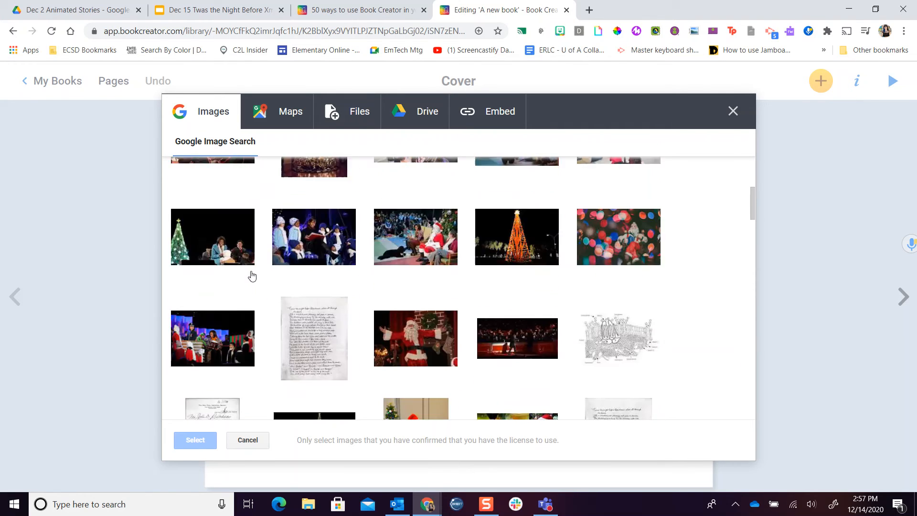
# Change the image search to "christmas" and insert the photo of the decorated tree with blurred background on the cover
pyautogui.moveTo(329, 173); pyautogui.dragTo(213, 176)
pyautogui.write('christmas')
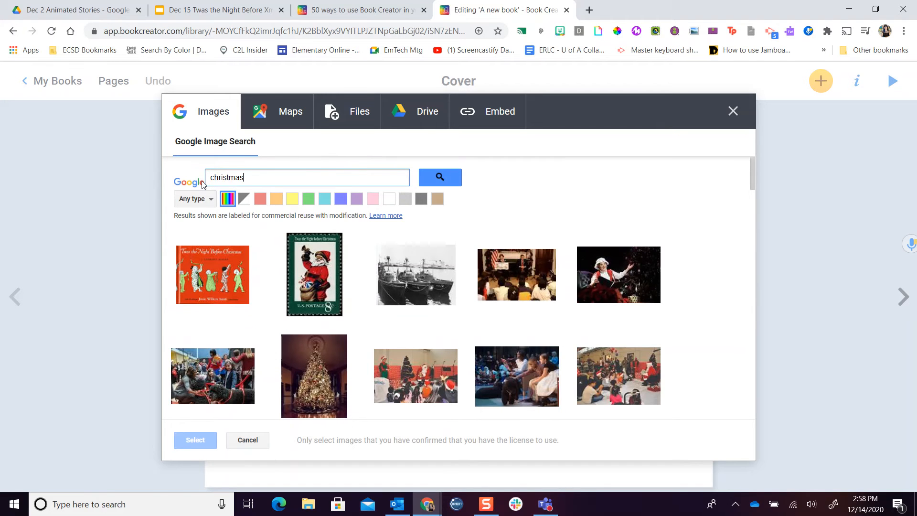
pyautogui.press('Return')
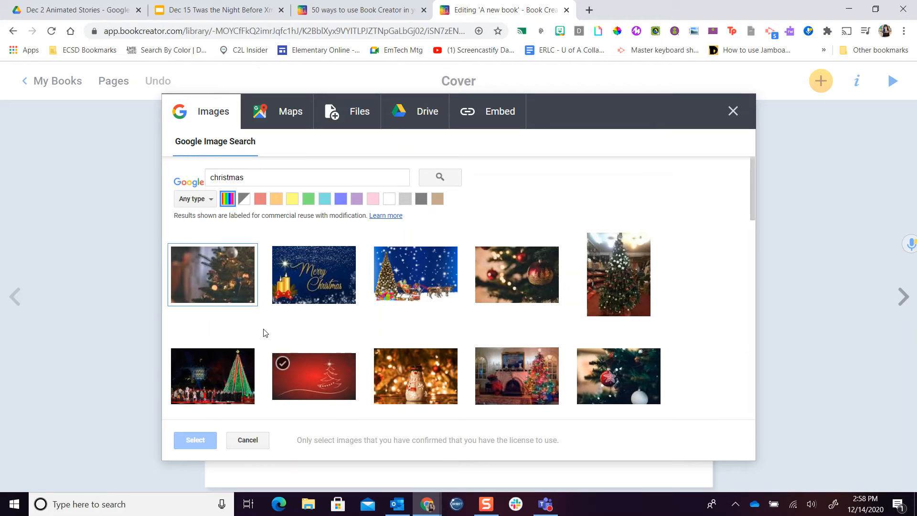
pyautogui.click(218, 272)
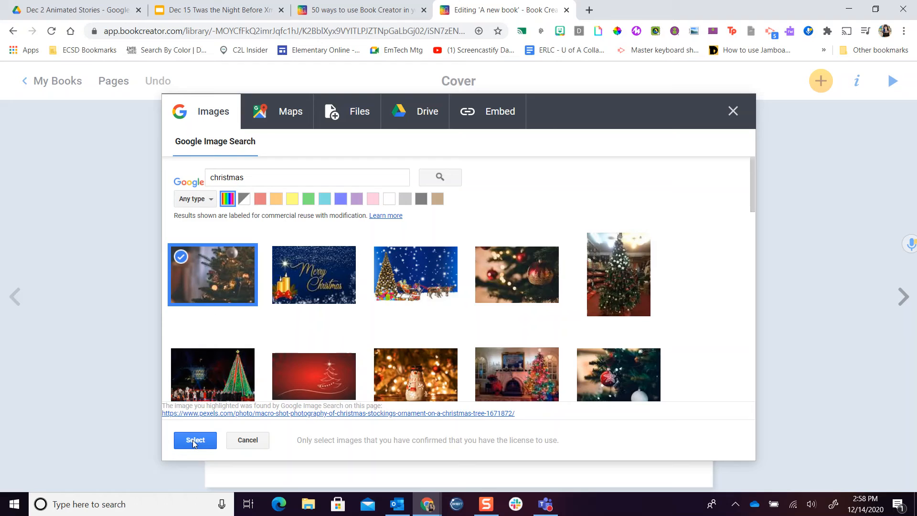
pyautogui.click(194, 441)
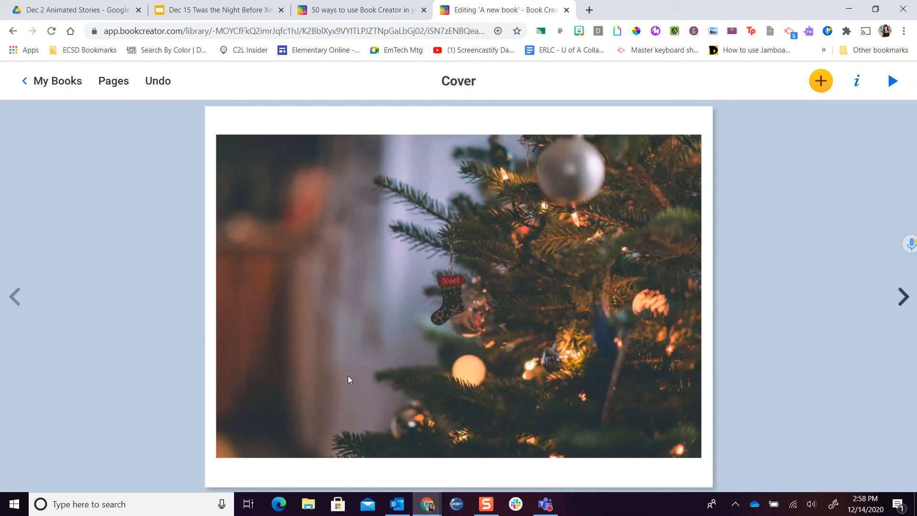
# Add a regular media text to the cover reading "Twas the Night Before Christmas"
pyautogui.click(821, 82)
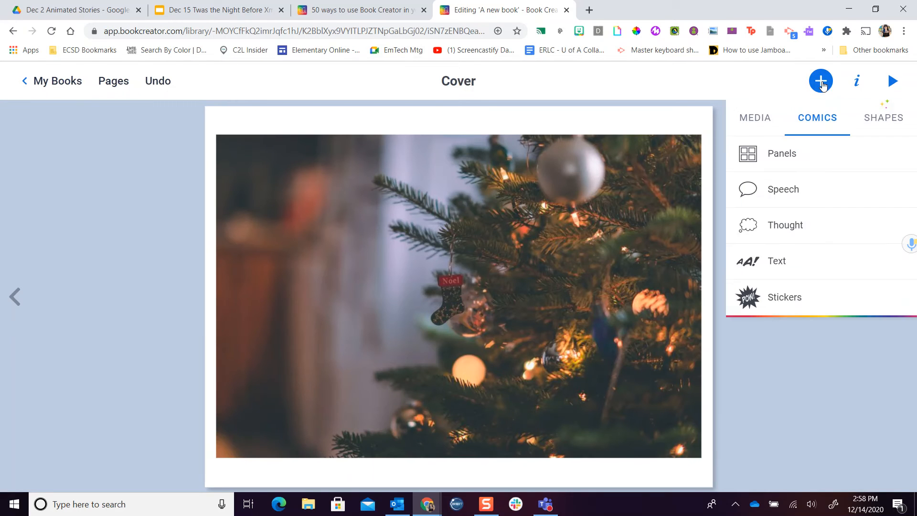
pyautogui.click(757, 119)
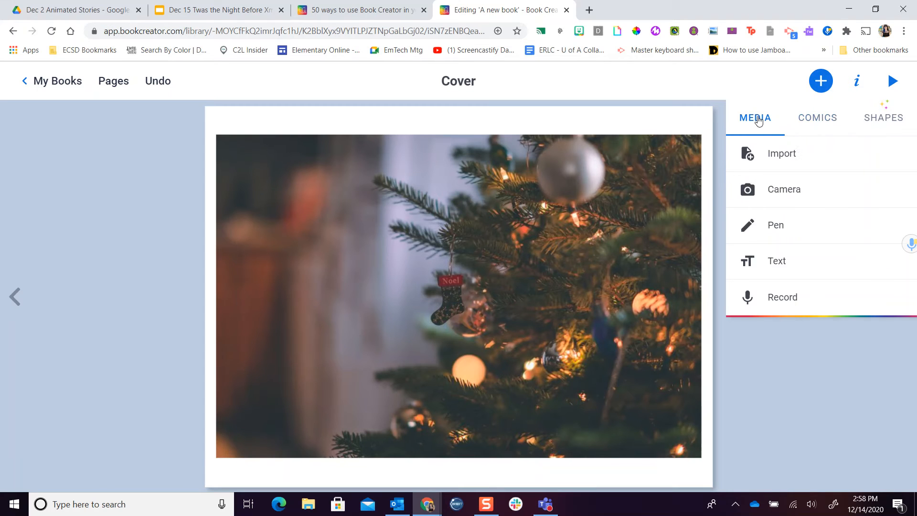
pyautogui.click(783, 261)
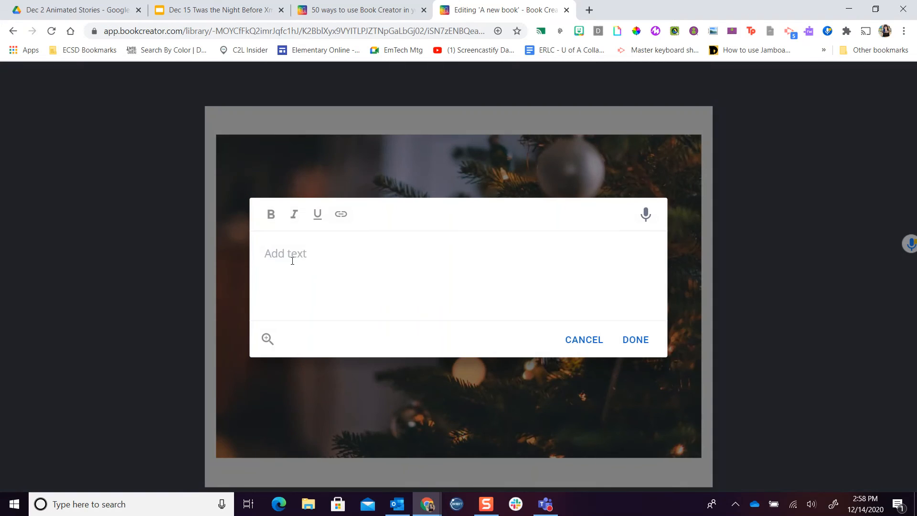
pyautogui.write('Twas the Night Before Chrit')
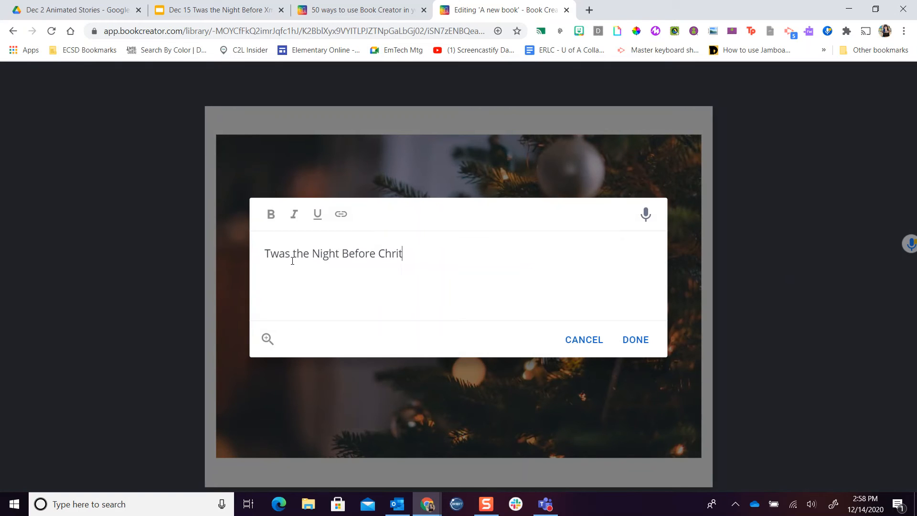
pyautogui.press('BackSpace')
pyautogui.write('stmas')
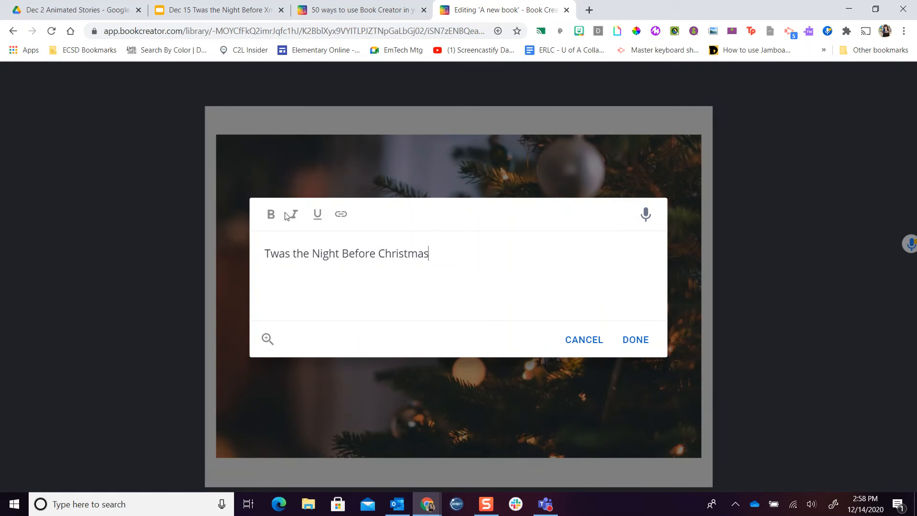
# Make the whole cover title text bold
pyautogui.click(271, 218)
pyautogui.moveTo(432, 255); pyautogui.dragTo(271, 253)
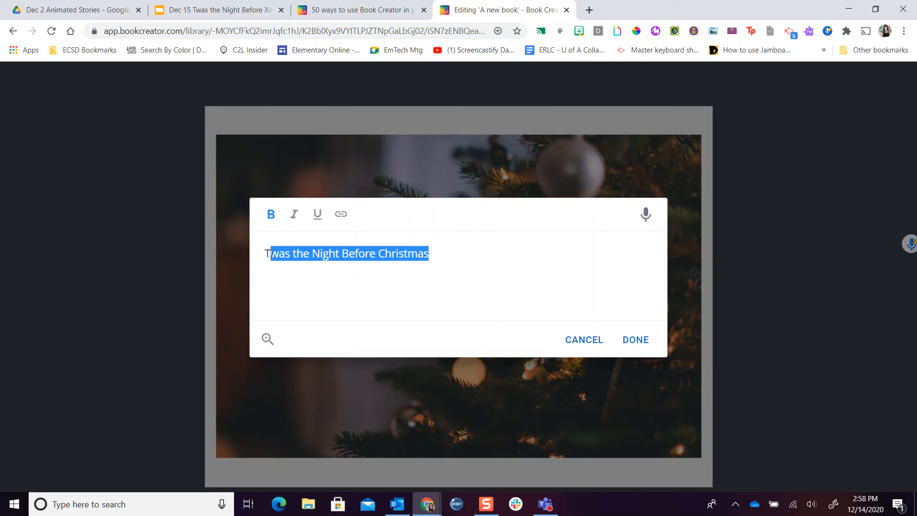
pyautogui.click(271, 215)
pyautogui.click(471, 260)
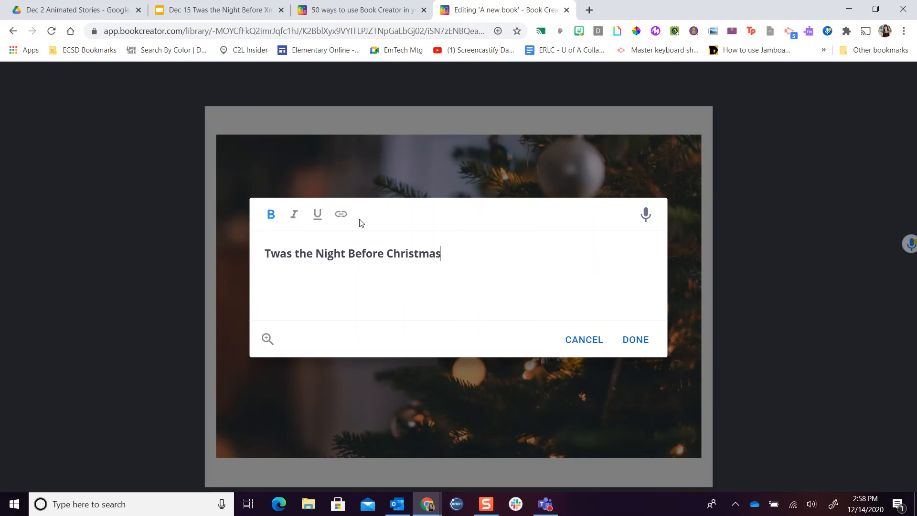
# Dictate the test sentence "I can talk and it will type the words I'm speaking for me." below the title and delete it
pyautogui.click(645, 216)
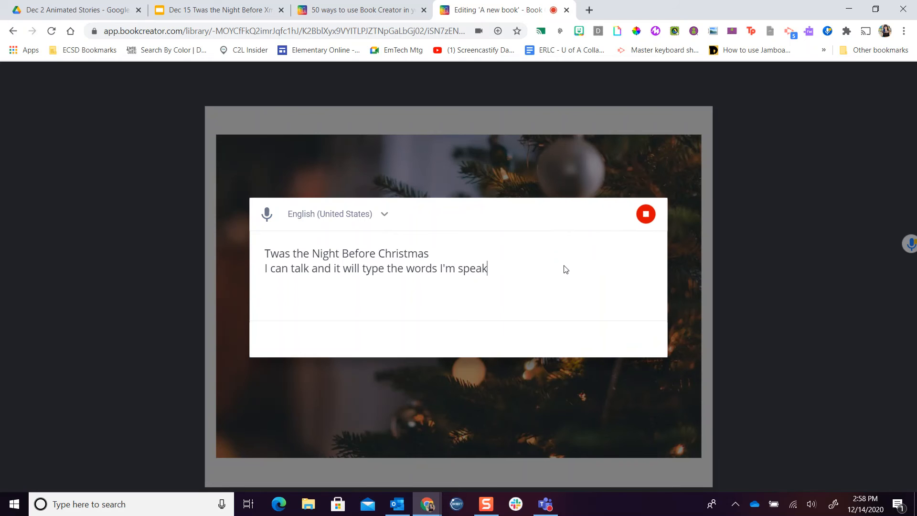
pyautogui.click(645, 214)
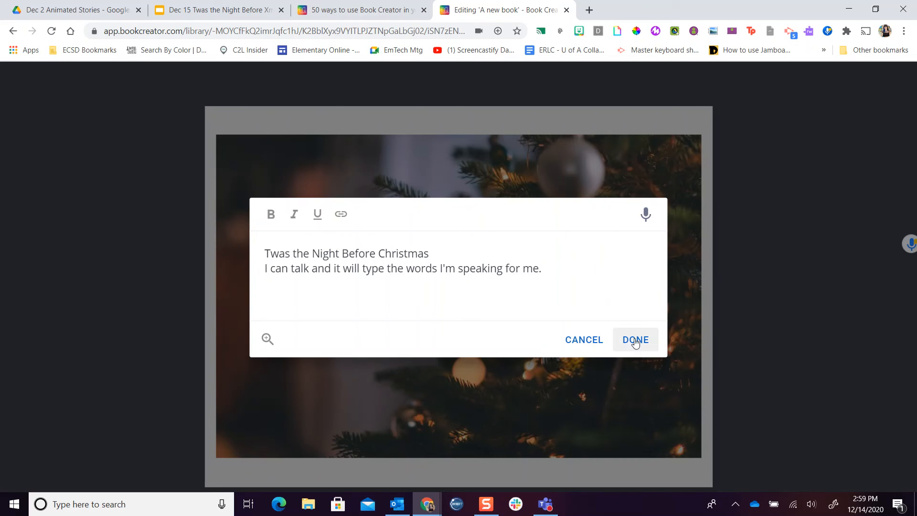
pyautogui.moveTo(548, 272); pyautogui.dragTo(253, 272)
pyautogui.press('BackSpace')
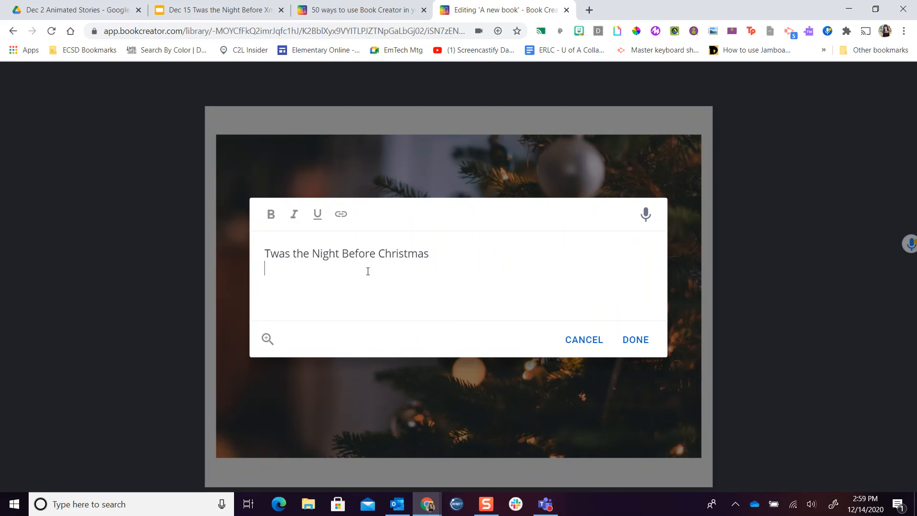
pyautogui.press('BackSpace')
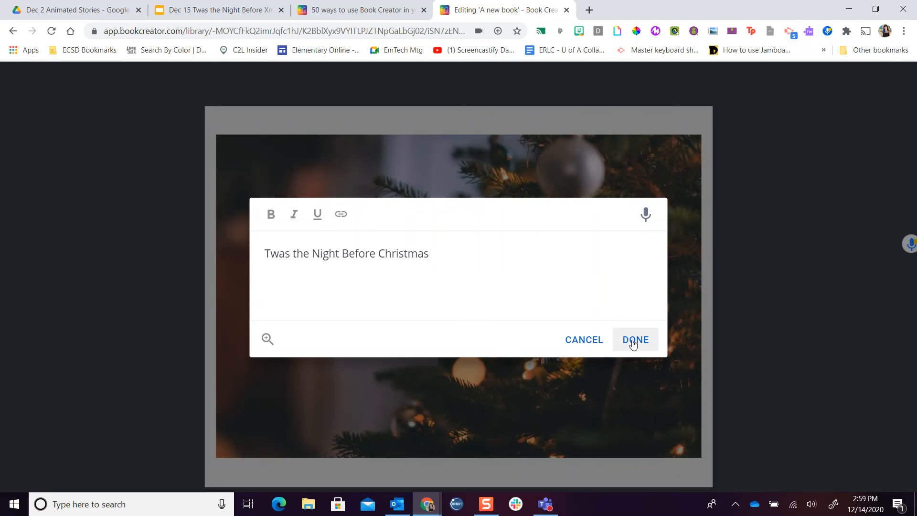
# Save the title text and move its text box to the middle of the photo's left half
pyautogui.click(632, 341)
pyautogui.moveTo(326, 183); pyautogui.dragTo(313, 279)
# Reopen the cover title for editing and enlarge how its text is displayed in the text editor
pyautogui.doubleClick(312, 278)
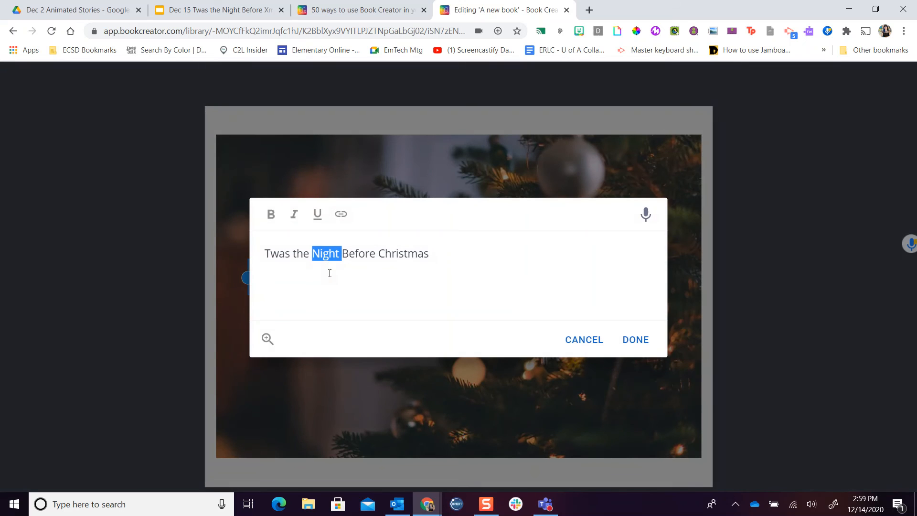
pyautogui.click(392, 288)
pyautogui.click(432, 250)
pyautogui.moveTo(432, 250); pyautogui.dragTo(236, 256)
pyautogui.click(262, 334)
pyautogui.click(262, 334)
pyautogui.click(262, 334)
pyautogui.click(262, 334)
pyautogui.click(262, 334)
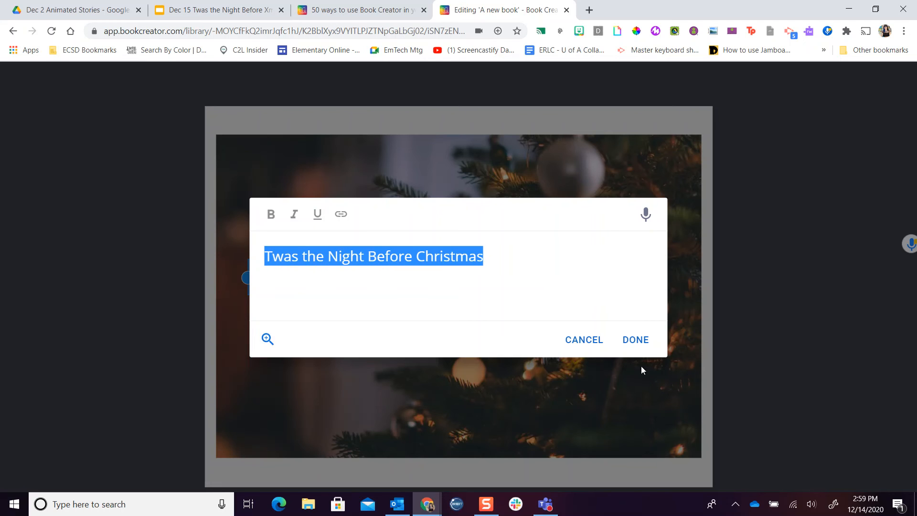
pyautogui.click(642, 339)
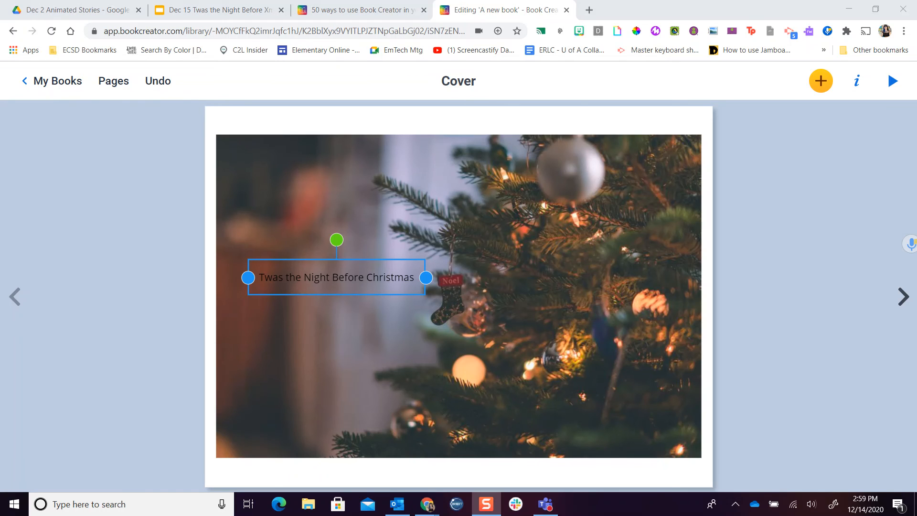
pyautogui.doubleClick(315, 277)
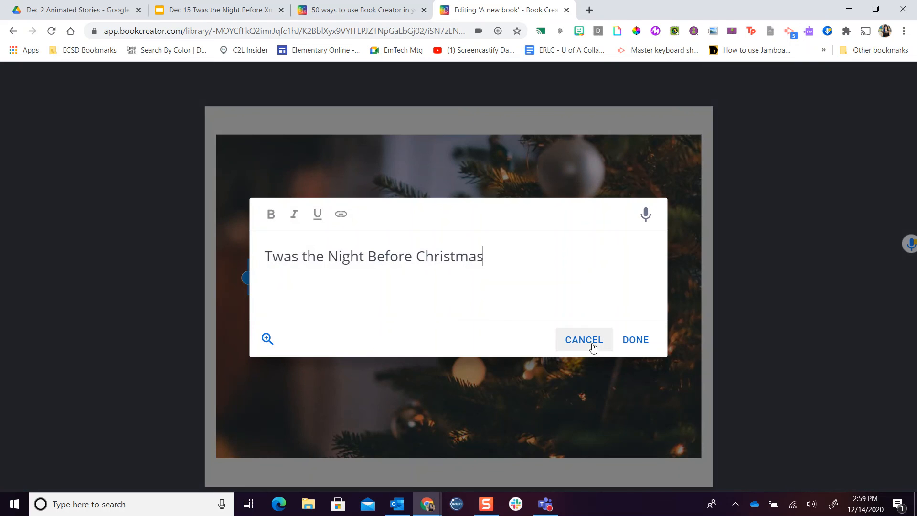
pyautogui.click(628, 341)
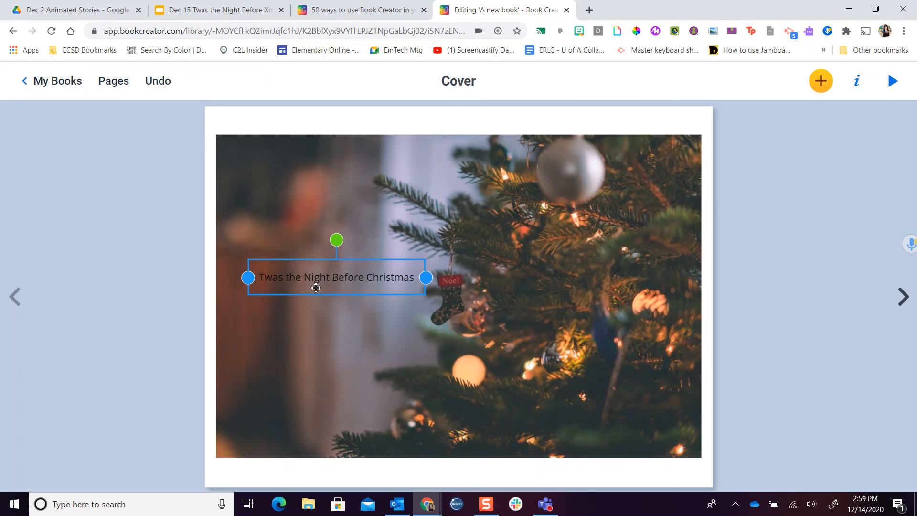
# Increase the cover title's font size to 73
pyautogui.click(856, 82)
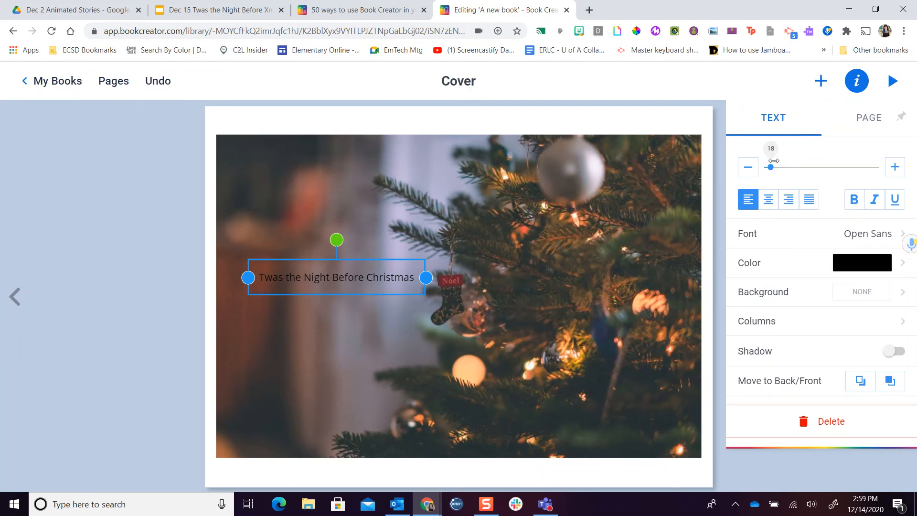
pyautogui.click(893, 167)
pyautogui.click(893, 167)
pyautogui.click(892, 167)
pyautogui.click(893, 167)
pyautogui.click(893, 167)
pyautogui.click(893, 167)
pyautogui.click(892, 167)
pyautogui.click(892, 167)
pyautogui.click(892, 168)
pyautogui.click(893, 167)
pyautogui.click(892, 167)
pyautogui.click(893, 167)
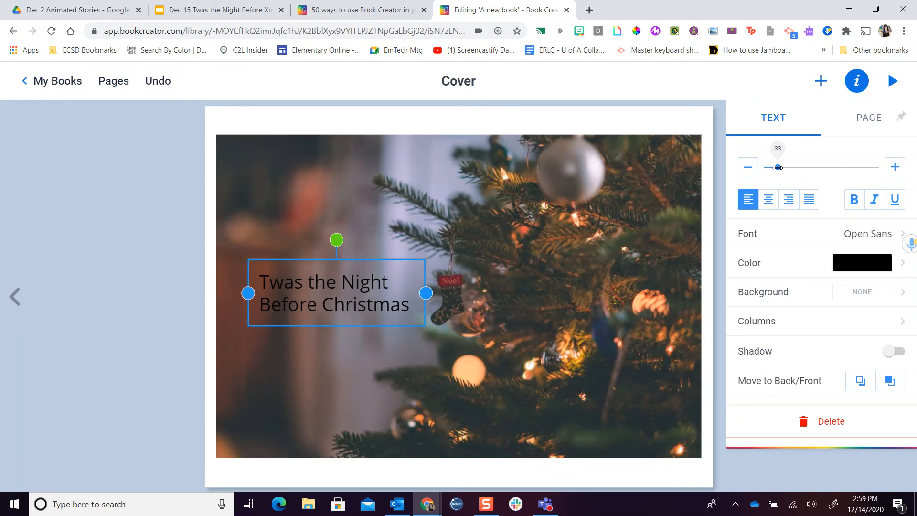
pyautogui.moveTo(778, 167); pyautogui.dragTo(798, 178)
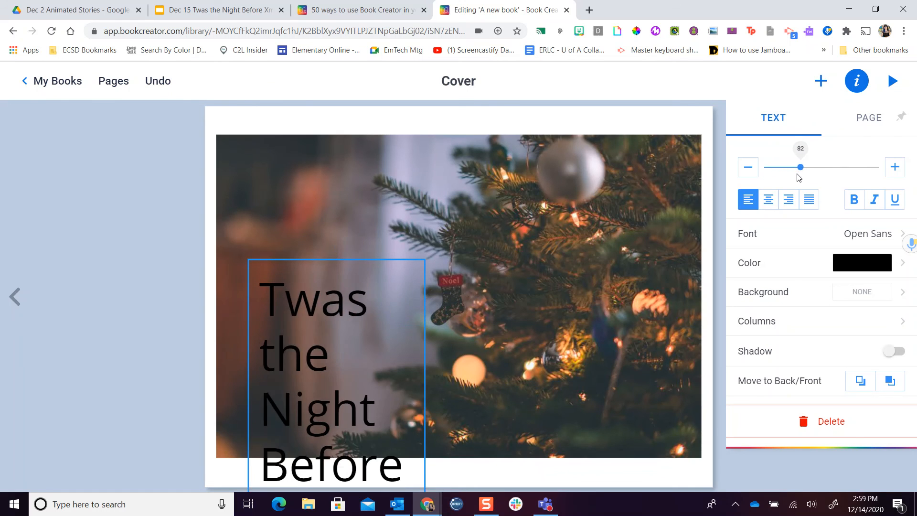
# Move the title up along the left side of the cover photo and make its text bold
pyautogui.moveTo(312, 298); pyautogui.dragTo(306, 201)
pyautogui.click(855, 85)
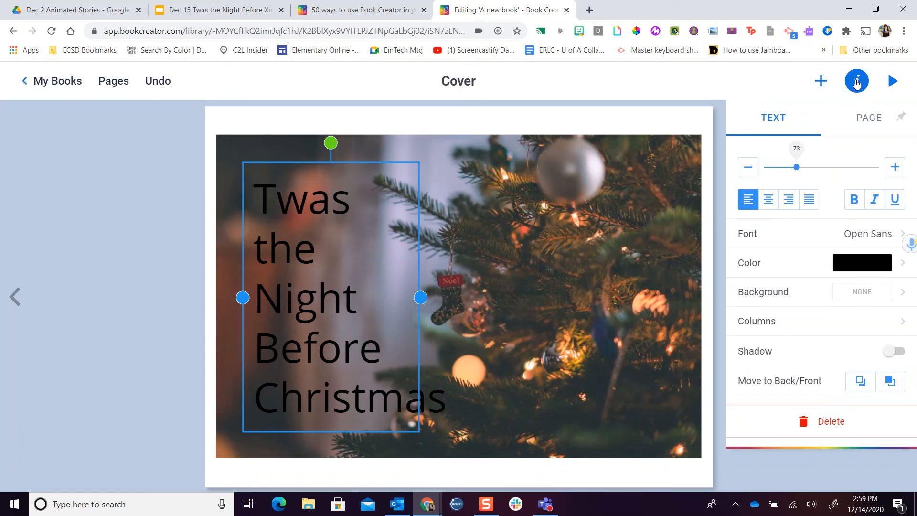
pyautogui.click(854, 200)
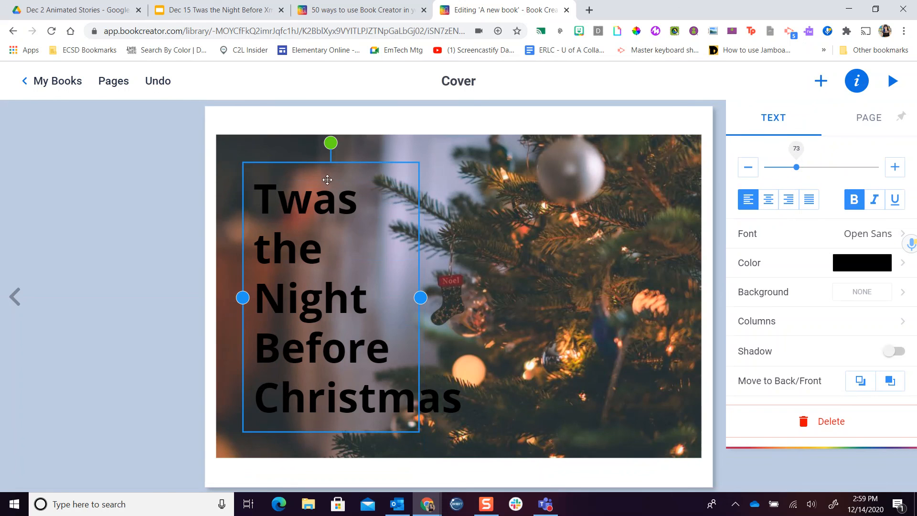
pyautogui.moveTo(348, 159); pyautogui.dragTo(338, 156)
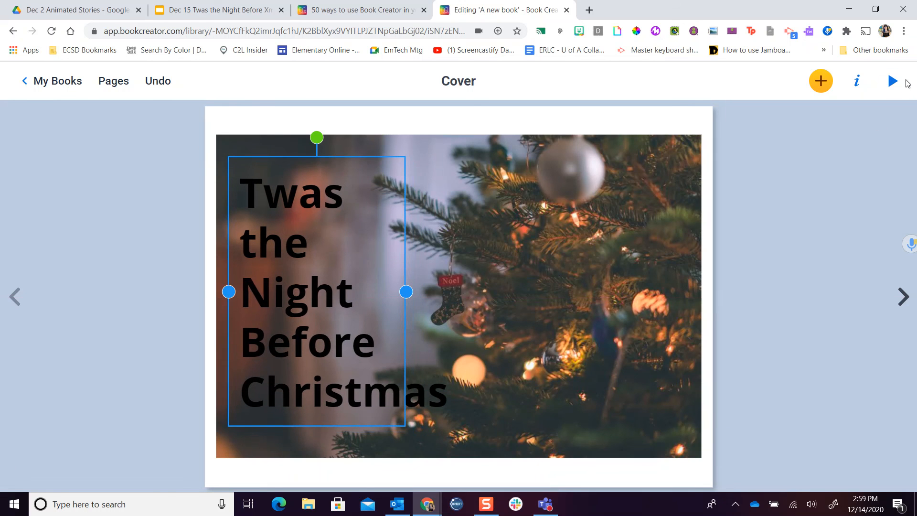
# Set the cover title's text color to white
pyautogui.click(856, 81)
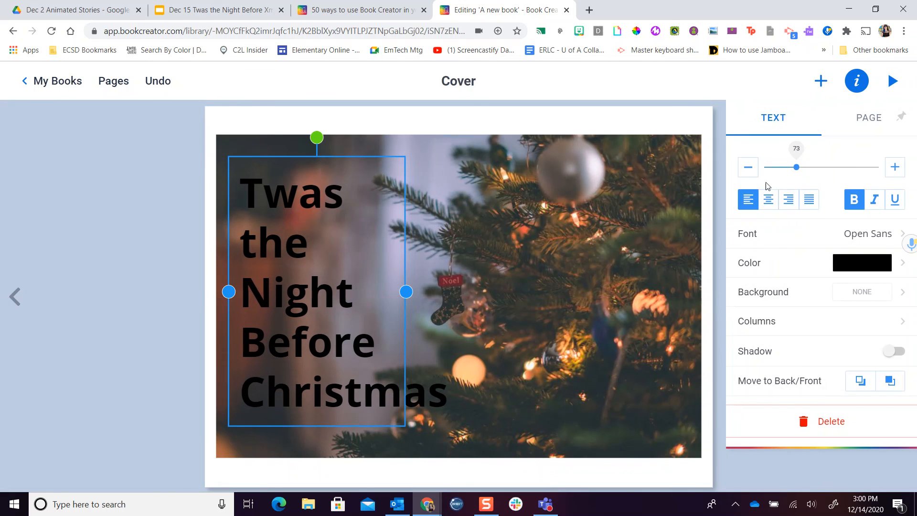
pyautogui.click(853, 259)
pyautogui.click(887, 169)
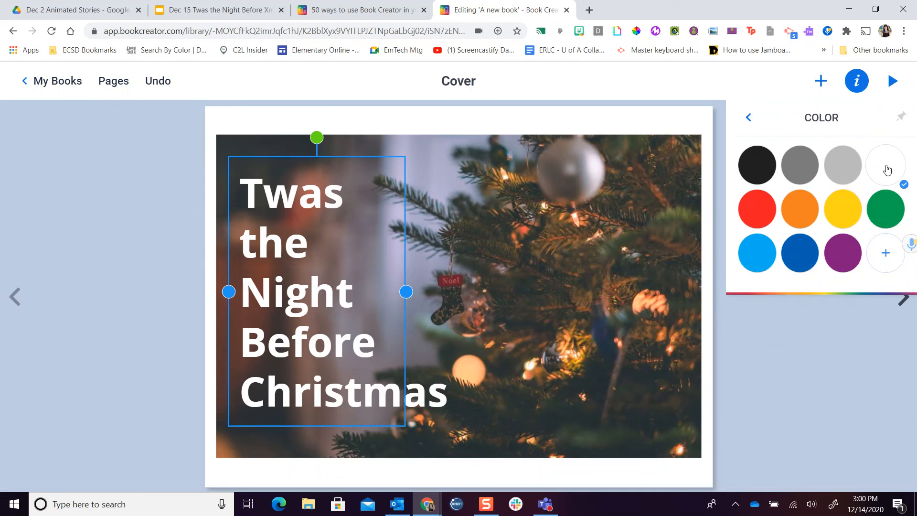
pyautogui.click(749, 119)
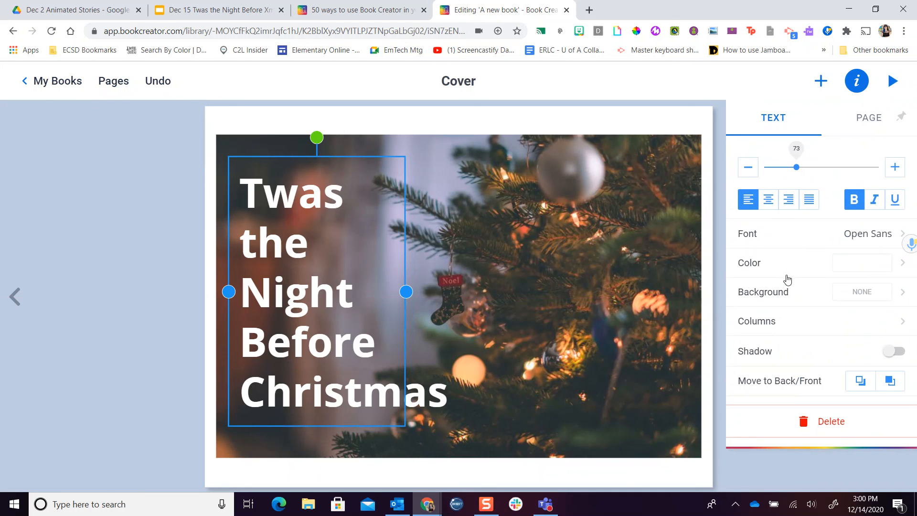
# Try a black background behind the cover title and reset the background to none
pyautogui.click(862, 293)
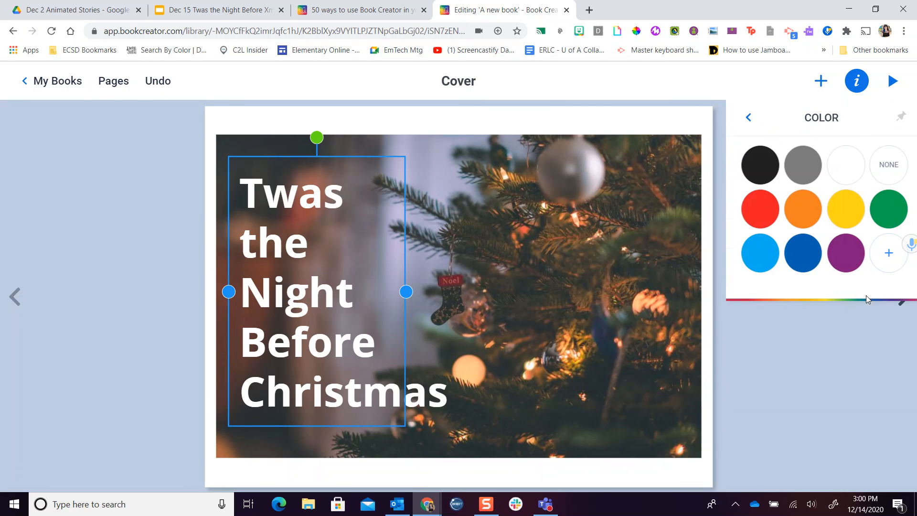
pyautogui.click(766, 172)
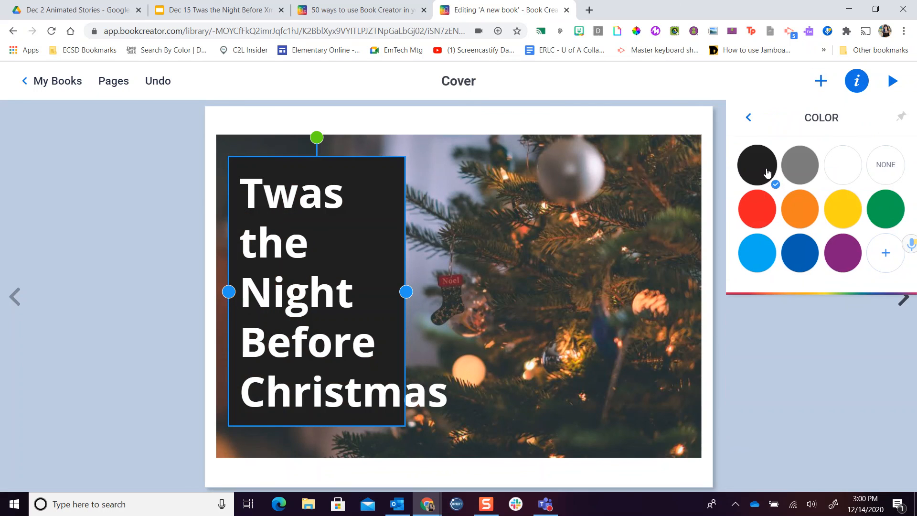
pyautogui.click(884, 168)
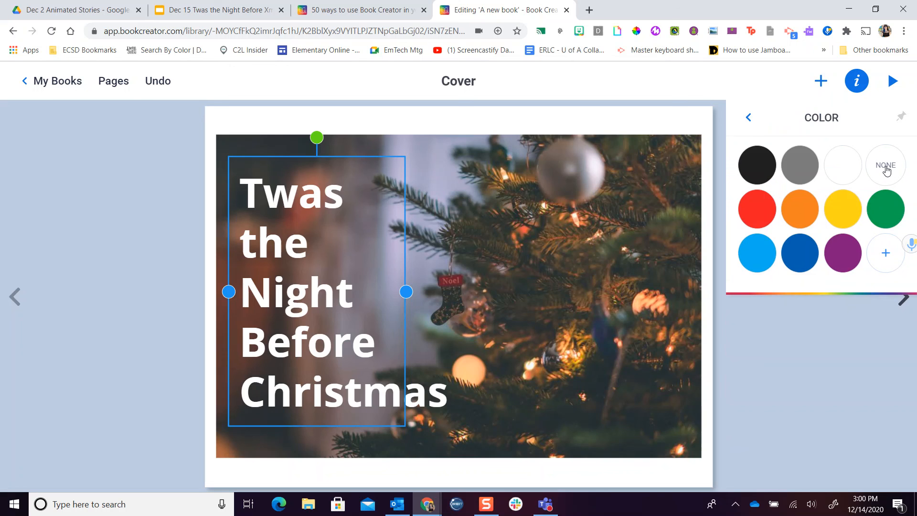
pyautogui.click(748, 117)
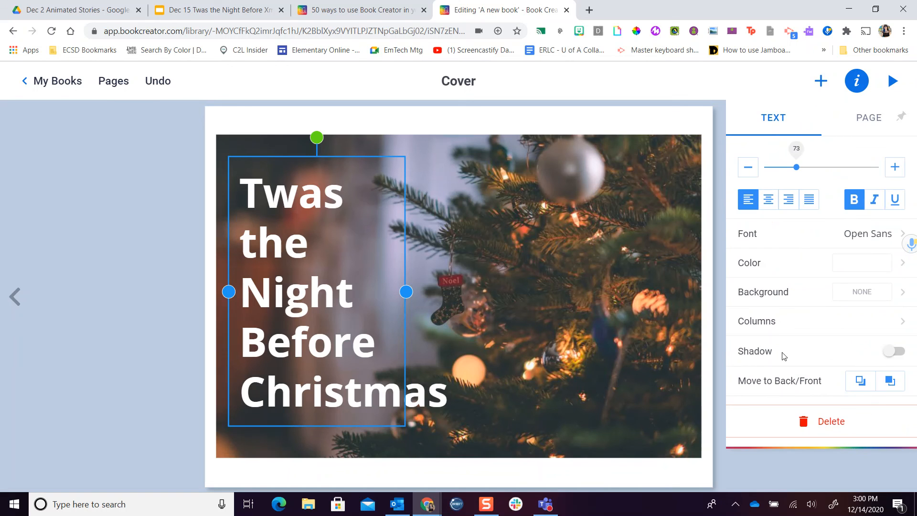
# Turn on the shadow for the cover title and deselect everything on the cover
pyautogui.click(896, 352)
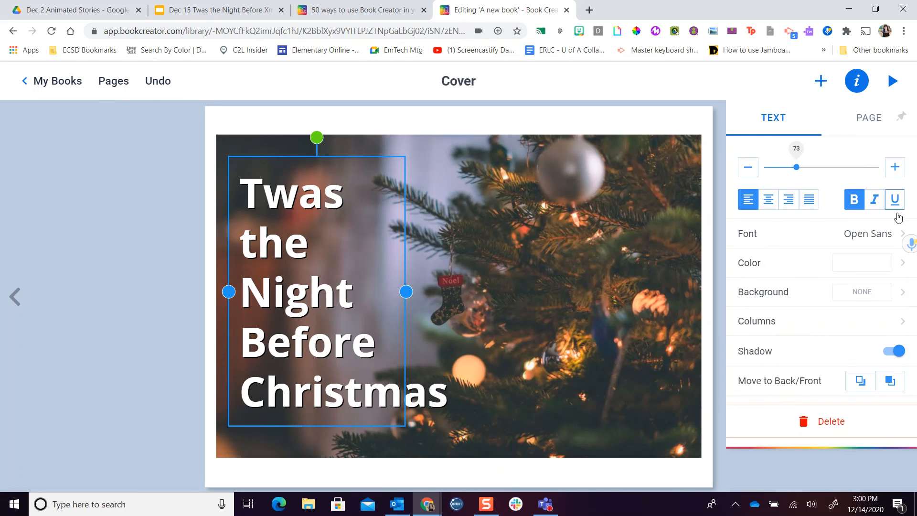
pyautogui.click(858, 85)
pyautogui.click(586, 287)
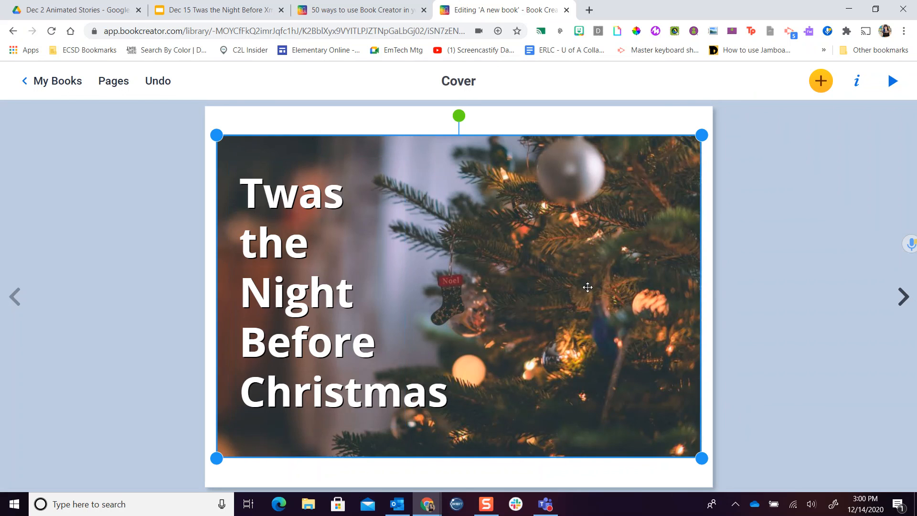
pyautogui.click(774, 279)
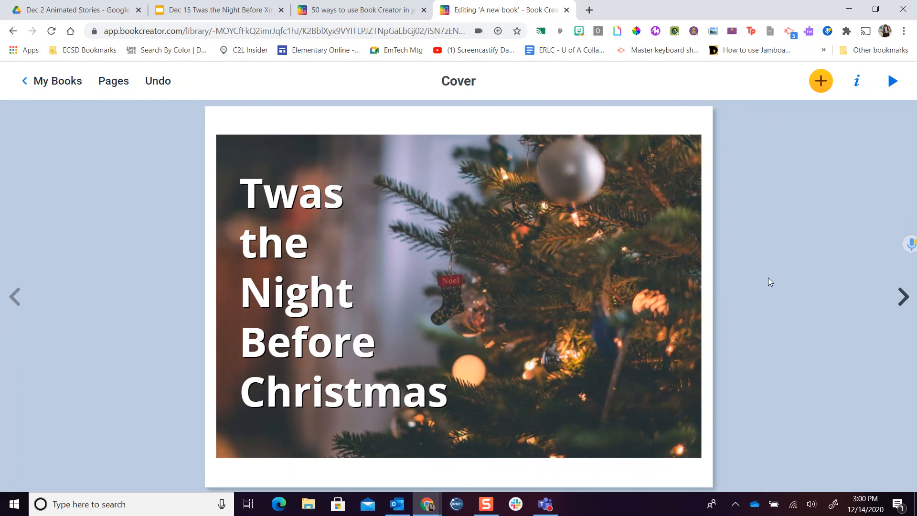